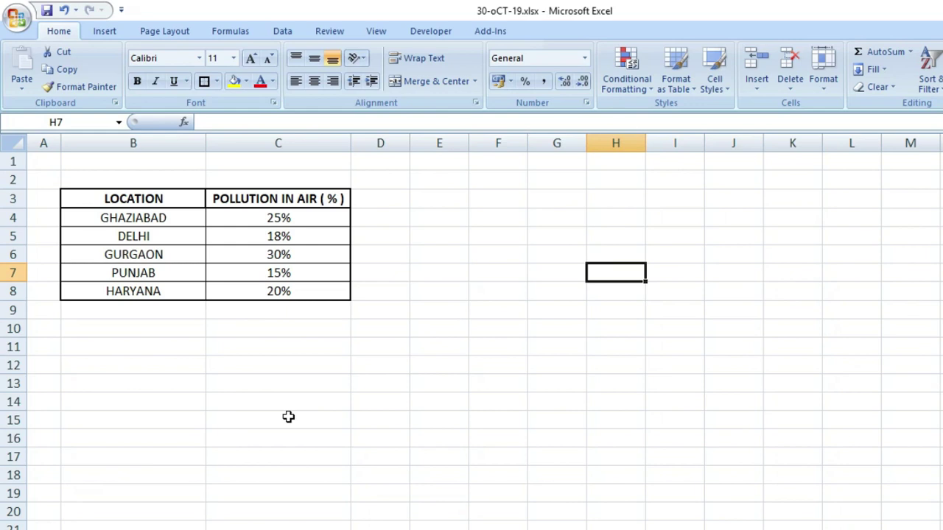
Step: Select the whole pollution table, including the LOCATION and POLLUTION IN AIR ( % ) headers
drag(143, 217, 184, 291)
drag(287, 218, 292, 292)
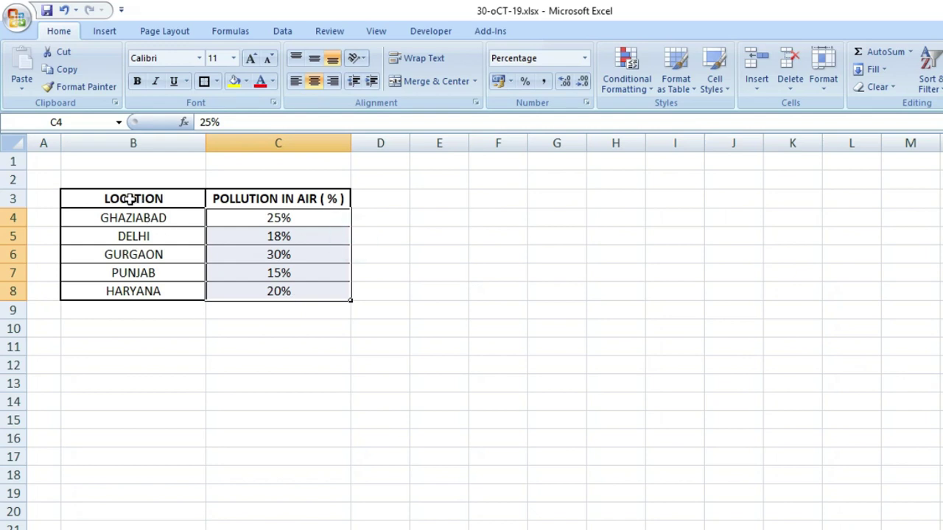
drag(130, 200, 294, 292)
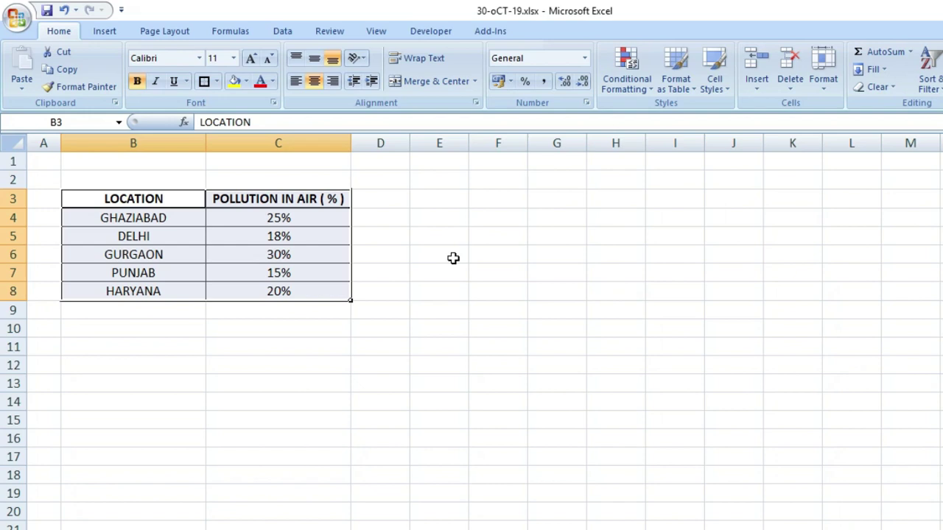
click(170, 198)
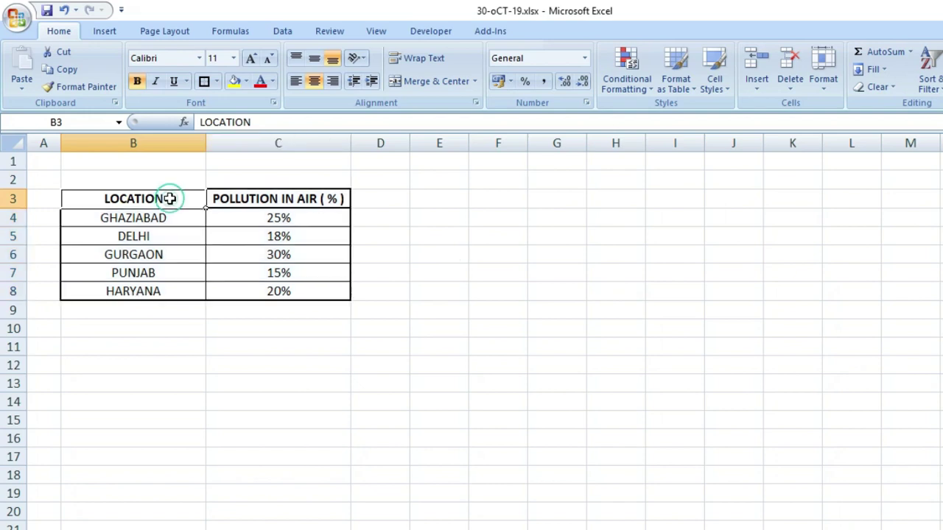
click(254, 199)
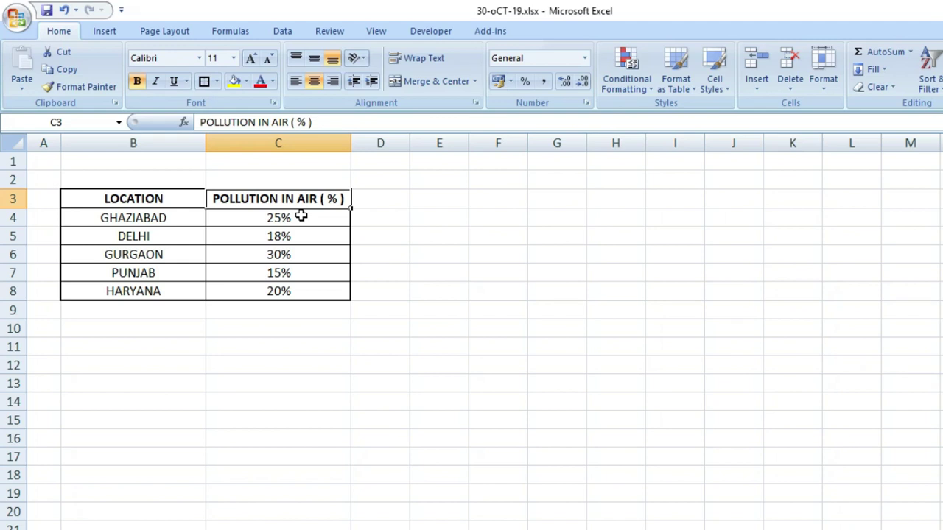
drag(299, 215, 311, 293)
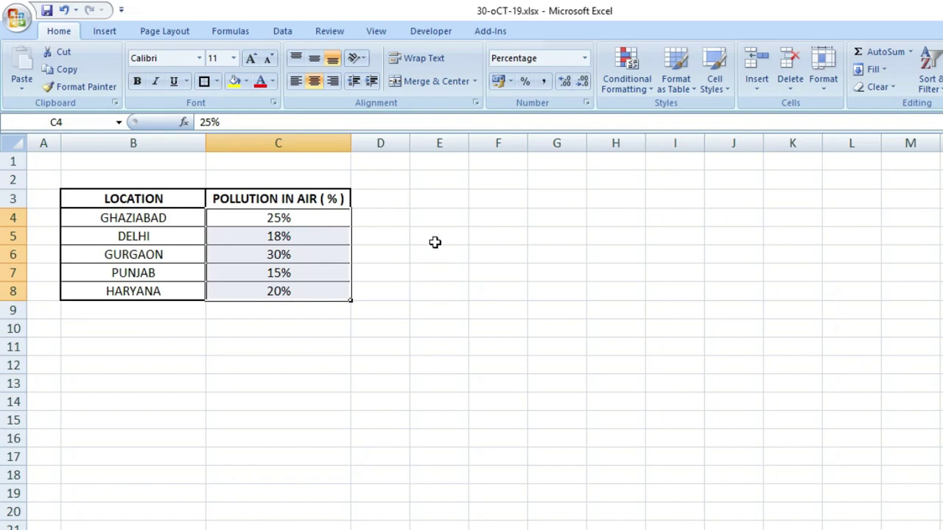
click(278, 272)
drag(132, 198, 260, 288)
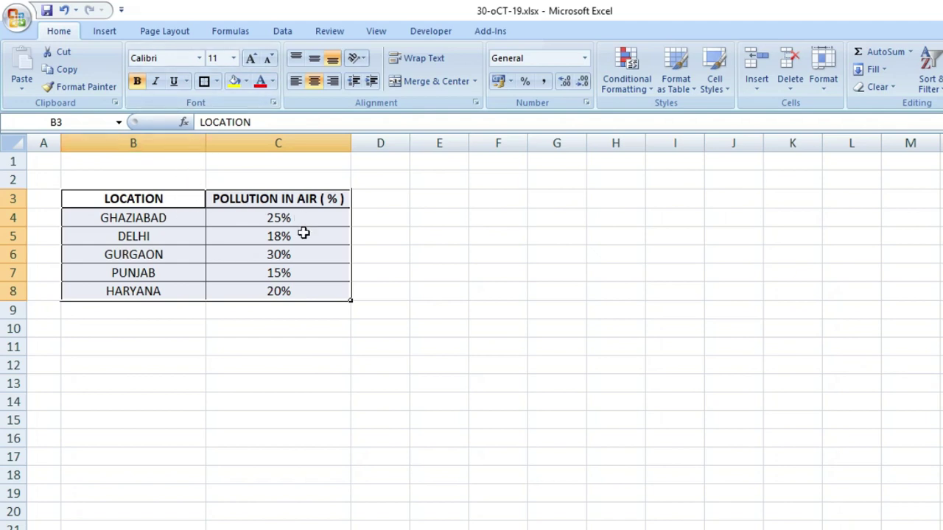
Step: Insert a flat 2-D pie chart of the selected table
click(105, 32)
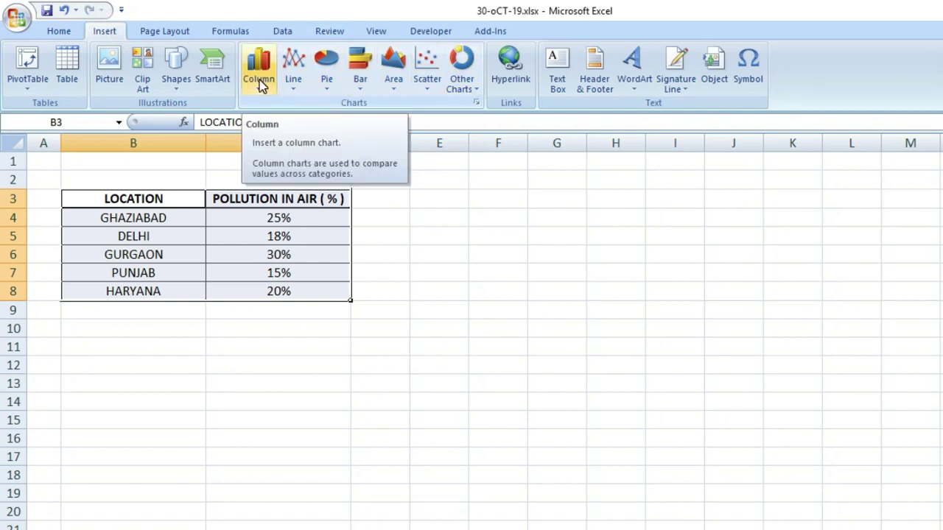
click(328, 70)
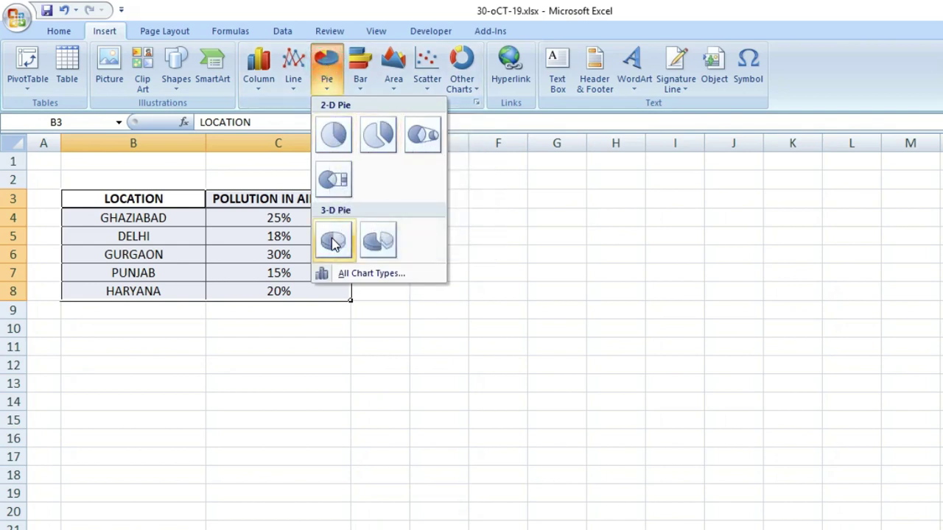
click(364, 273)
scroll(501, 265, down, 3)
scroll(503, 276, down, 5)
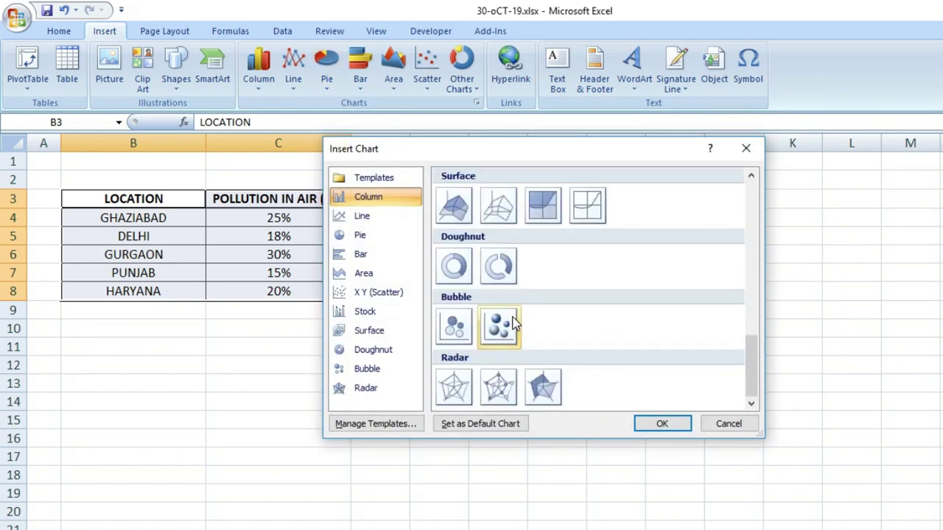
scroll(514, 324, up, 10)
click(745, 148)
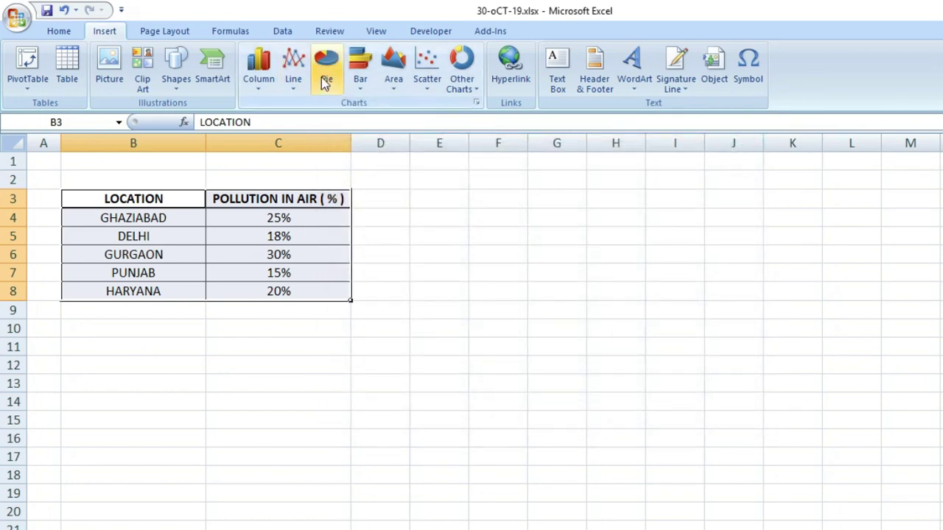
click(324, 83)
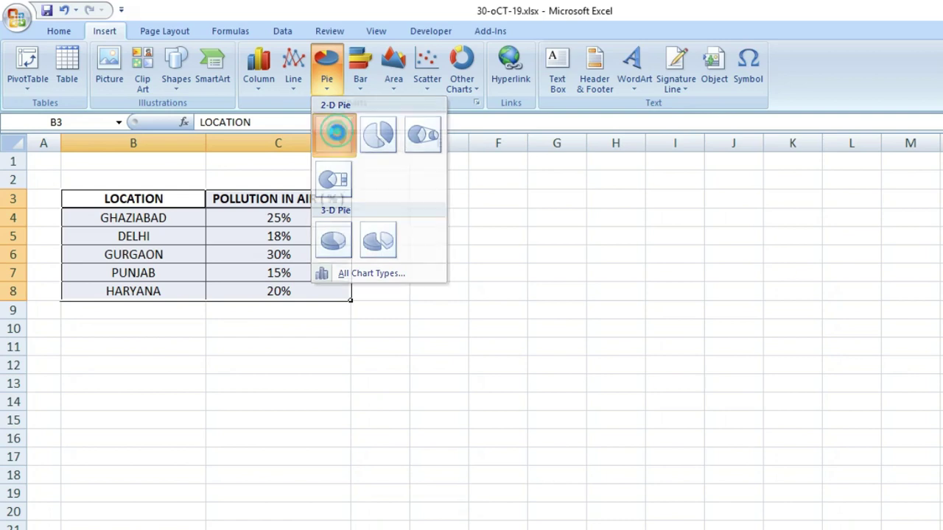
click(335, 135)
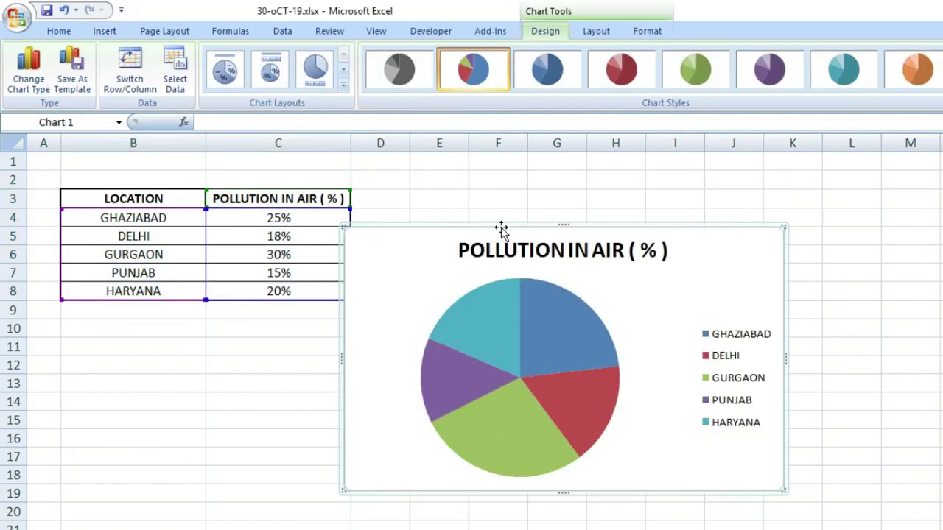
Step: Drag the pie chart up and right next to the table, leaving the whole chart selected
drag(500, 230, 530, 167)
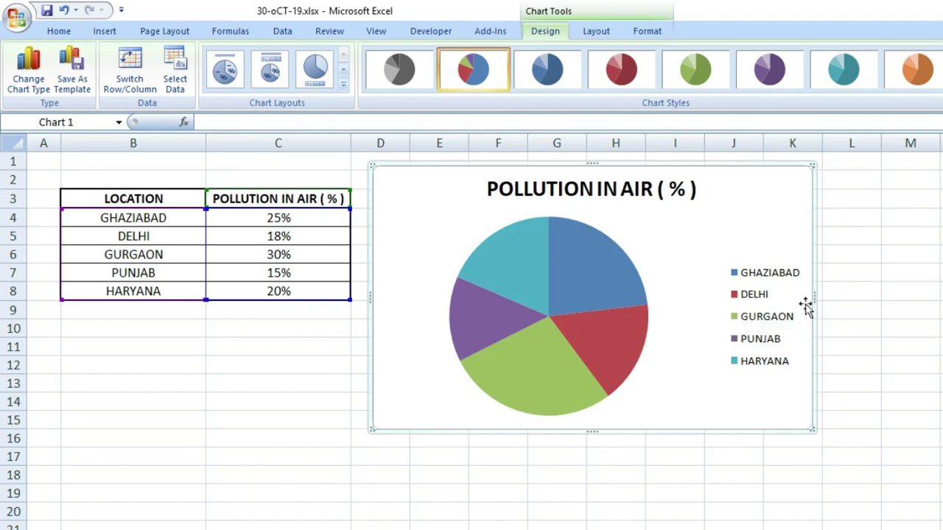
click(615, 317)
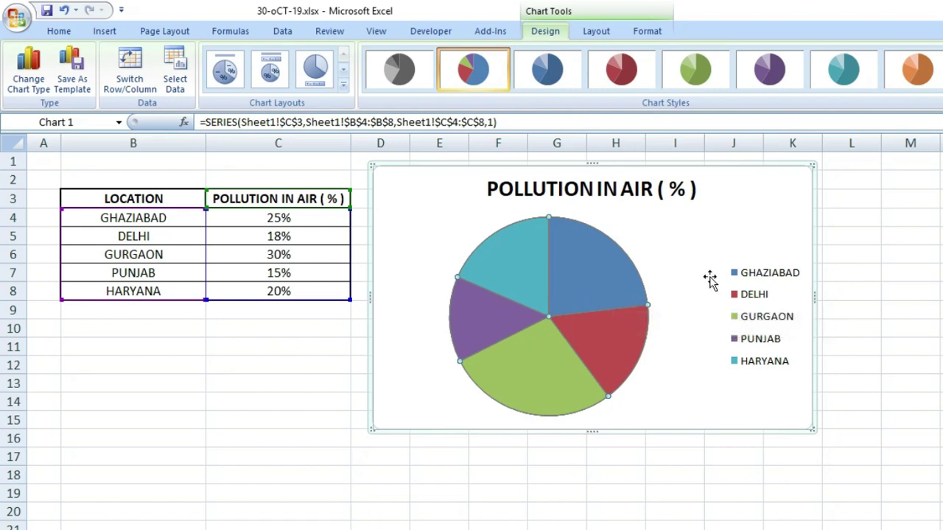
click(709, 274)
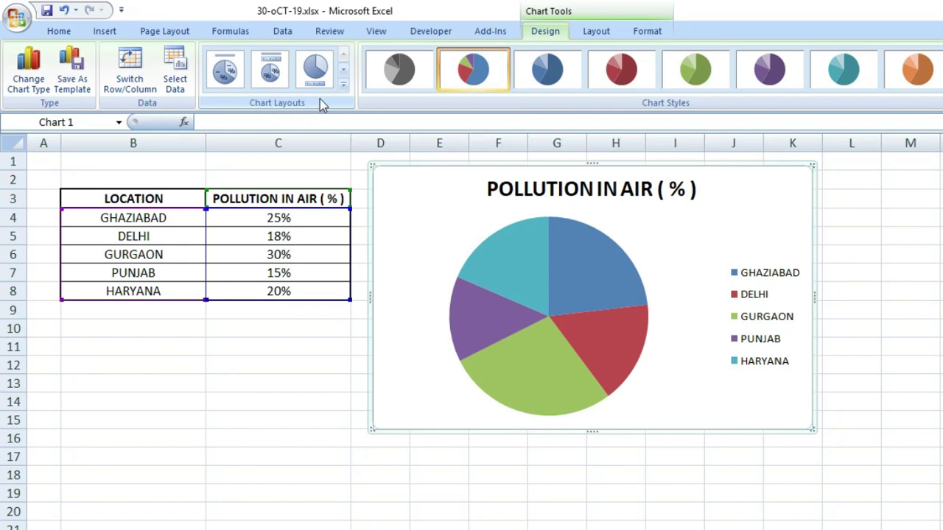
Step: Apply chart Layout 1 so slices show names and percentages, and nudge the chart right
click(343, 86)
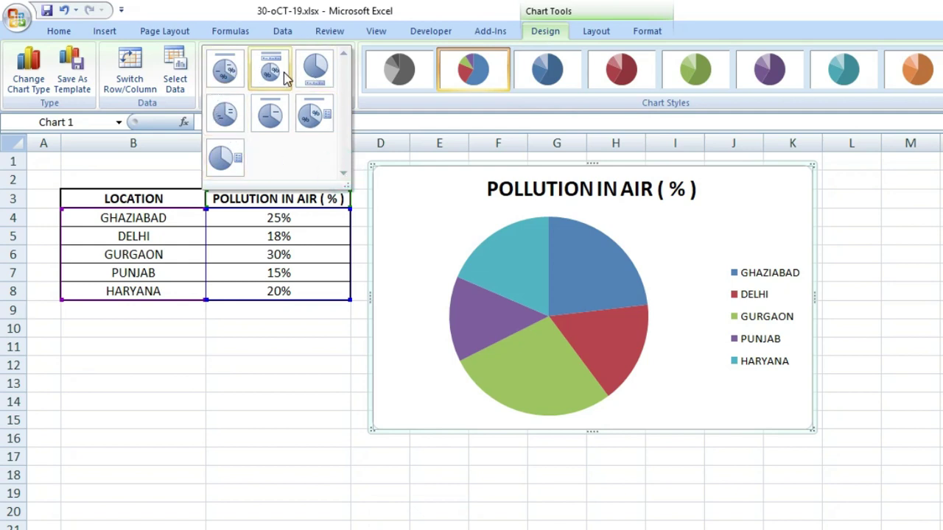
click(230, 81)
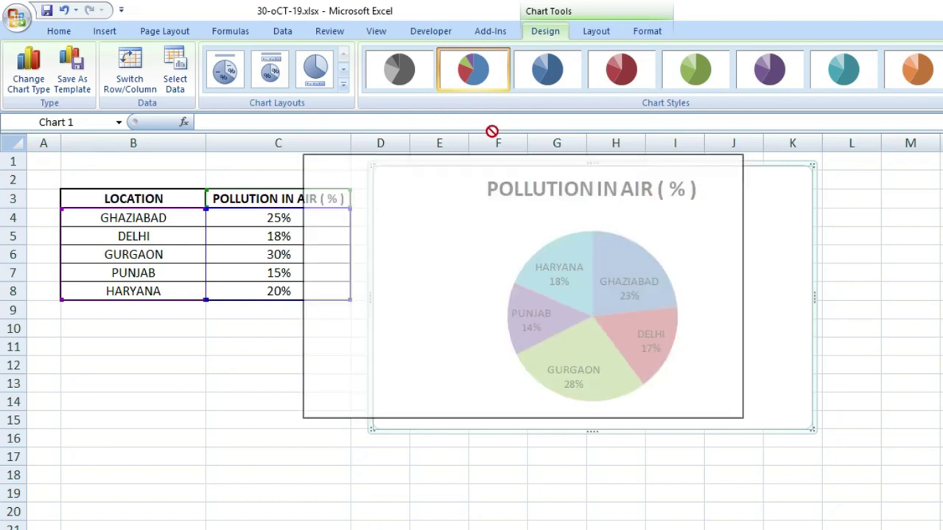
drag(612, 164, 633, 173)
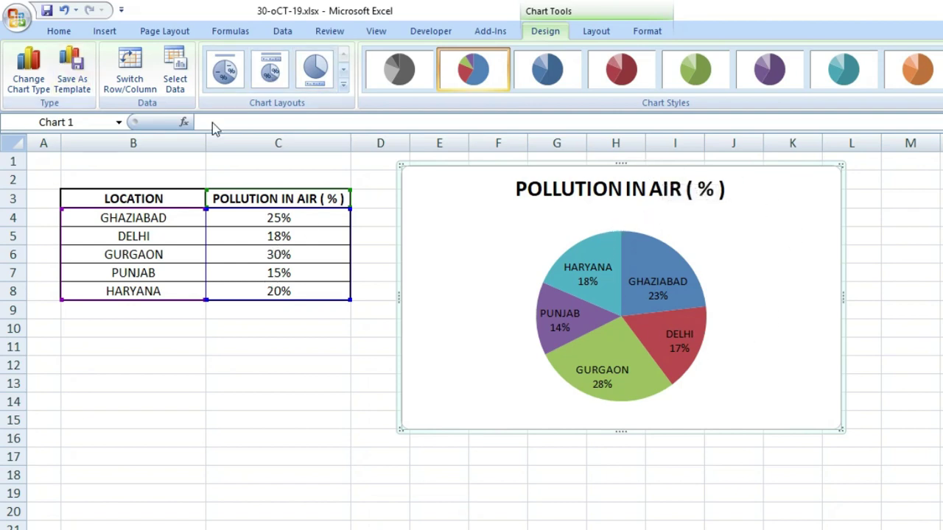
Step: Change the pie chart into a clustered column chart
click(29, 74)
scroll(486, 243, up, 1)
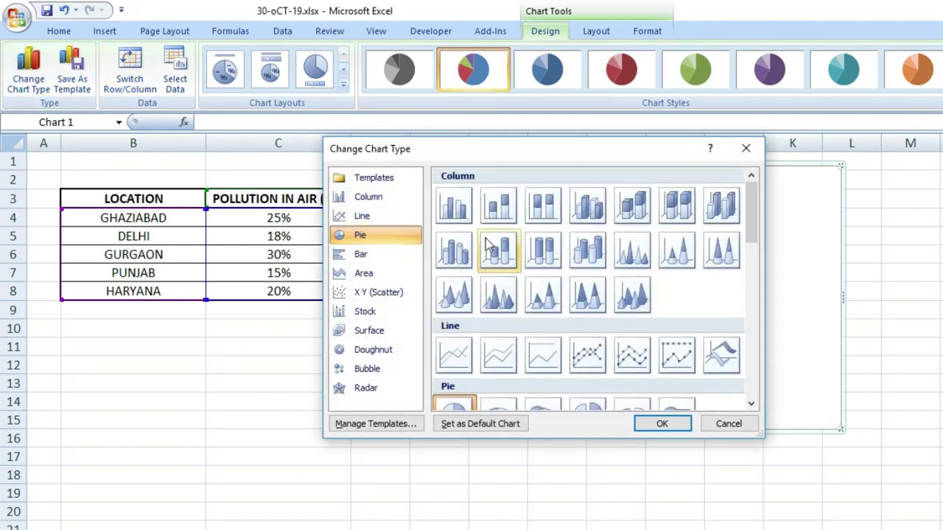
mouse_move(752, 208)
mouse_down()
mouse_move(751, 224)
mouse_move(751, 197)
mouse_up()
mouse_move(585, 149)
mouse_down()
mouse_move(374, 142)
mouse_move(257, 63)
mouse_move(274, 56)
mouse_up()
click(56, 92)
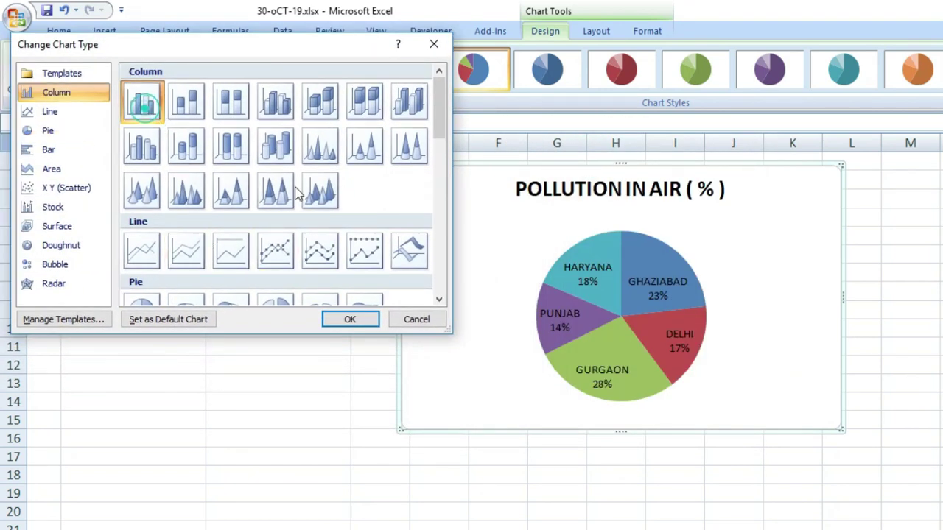
click(353, 322)
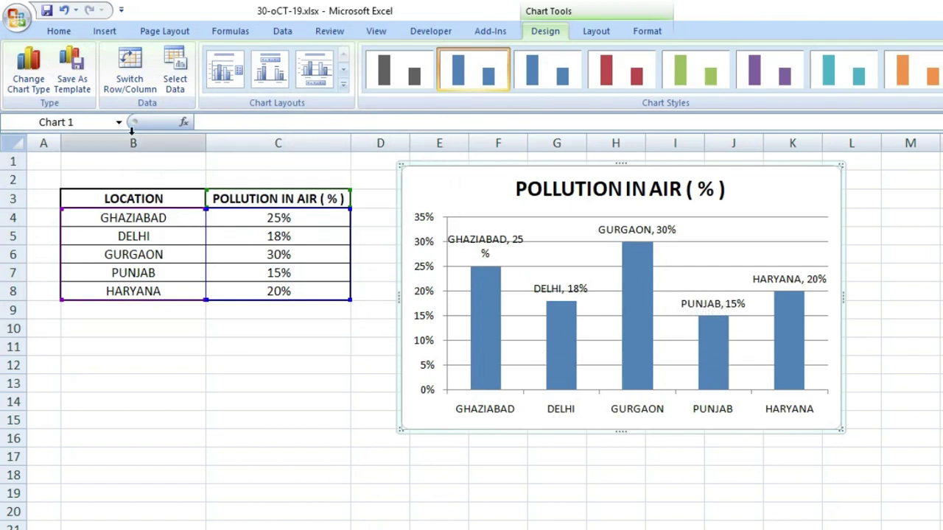
Step: Switch the column chart to the 3-D cone column style
click(27, 74)
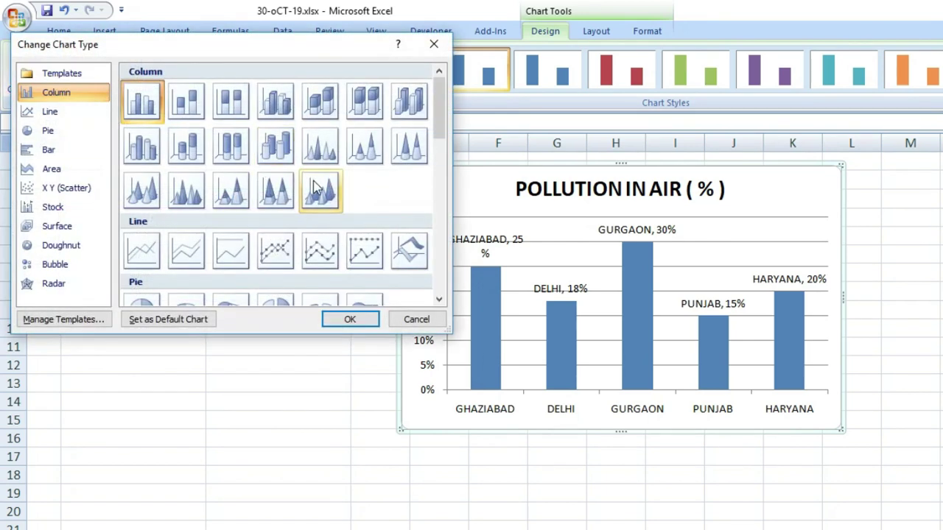
click(145, 205)
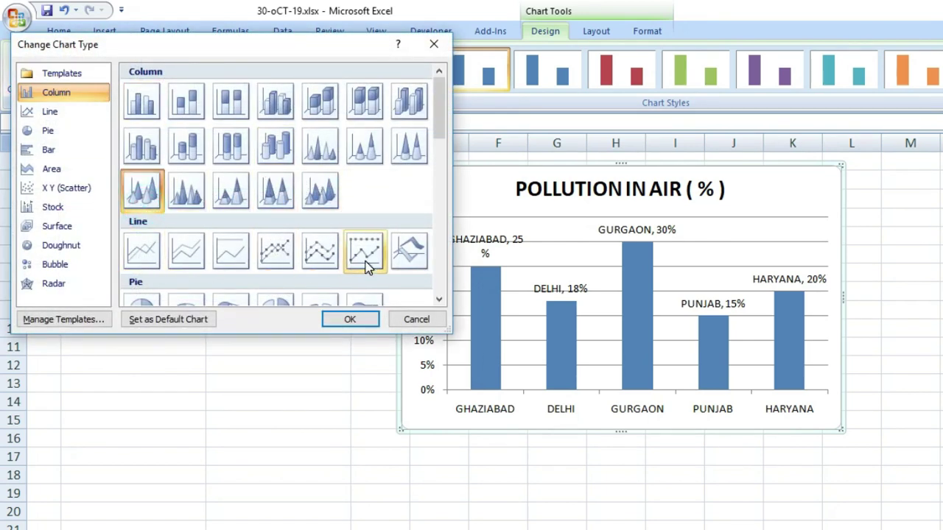
click(340, 319)
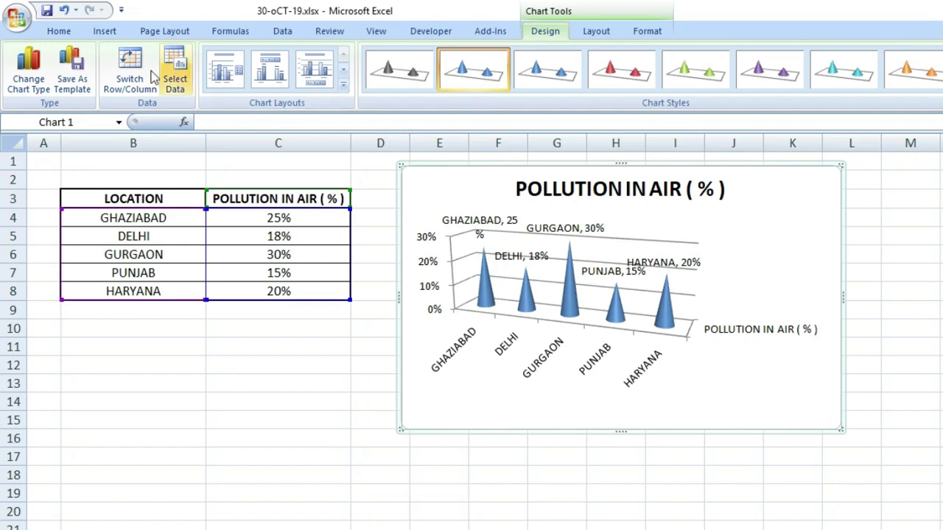
click(28, 66)
scroll(254, 191, down, 3)
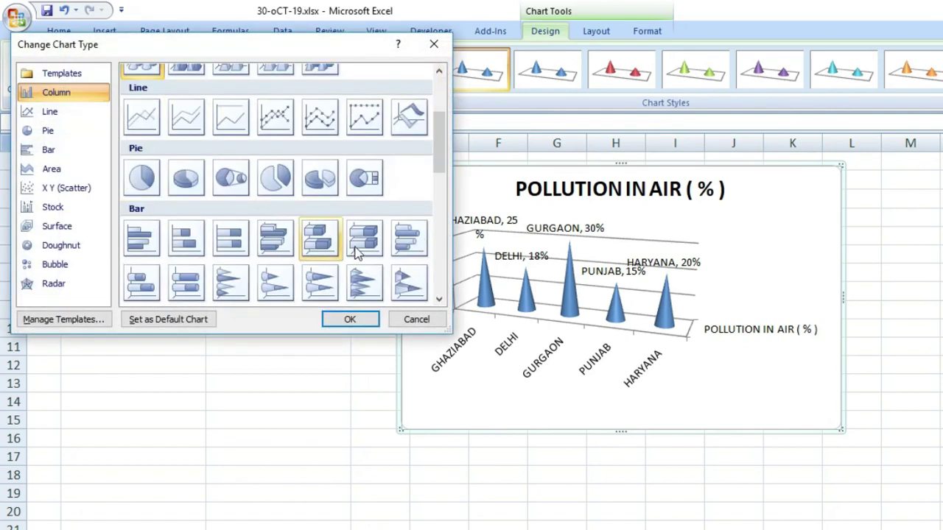
scroll(254, 202, down, 2)
scroll(254, 213, down, 2)
scroll(210, 228, down, 2)
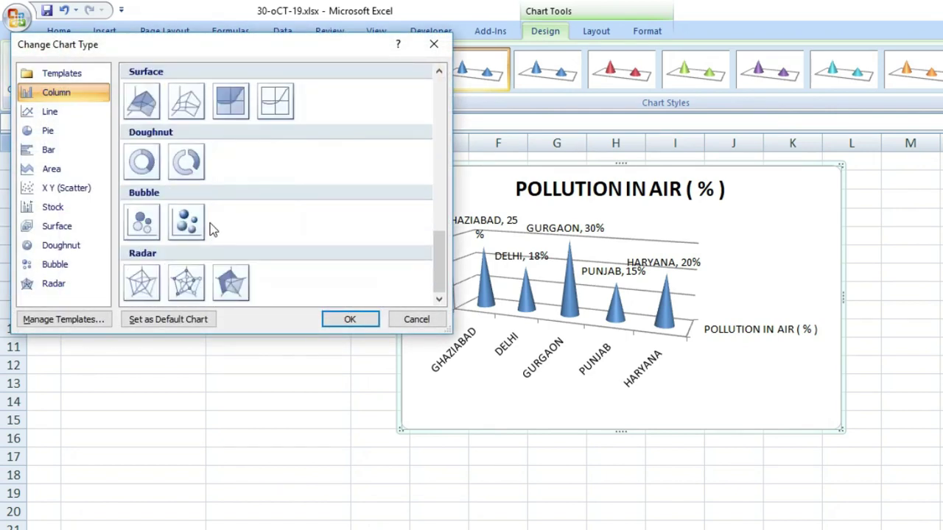
scroll(177, 191, up, 5)
scroll(154, 221, down, 3)
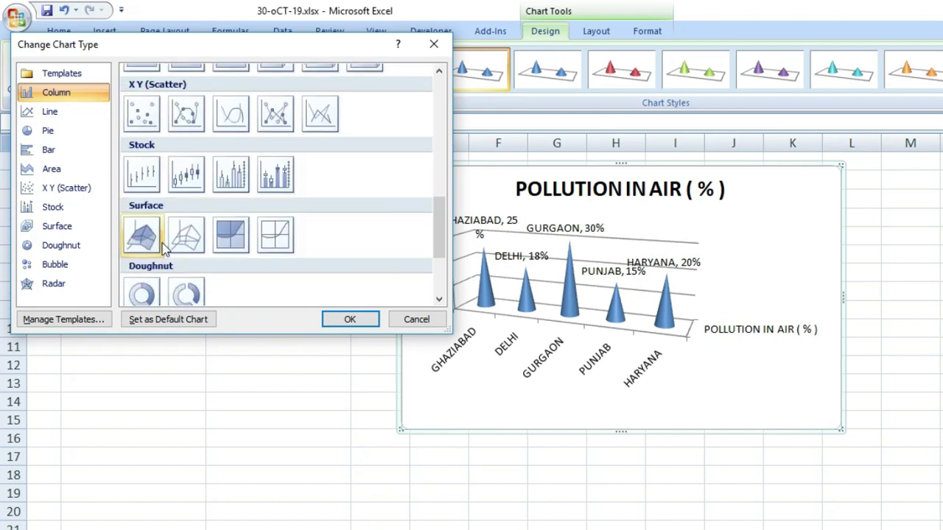
click(439, 300)
click(440, 301)
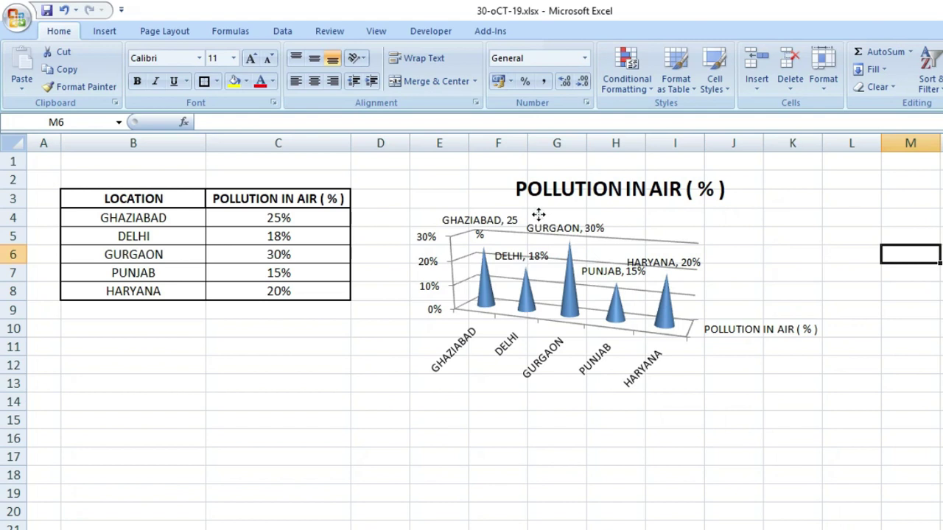
click(538, 214)
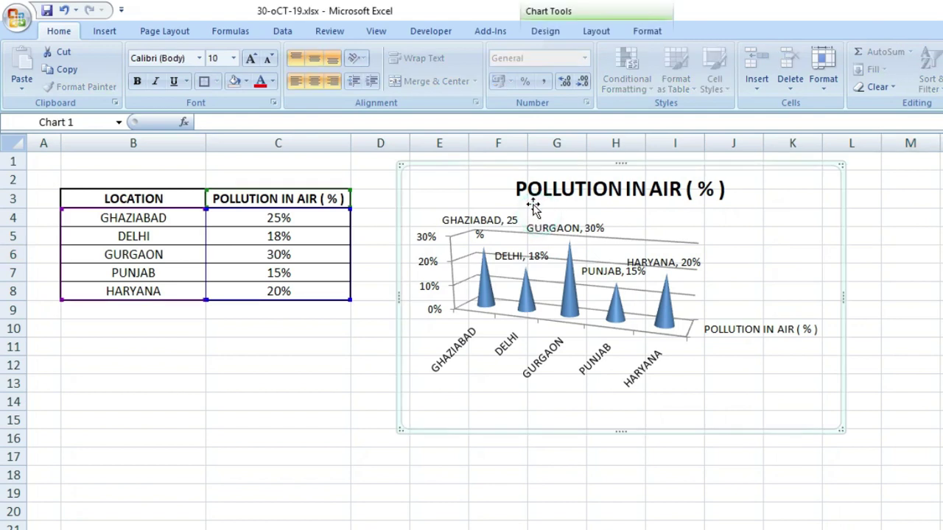
click(547, 33)
click(596, 33)
click(645, 33)
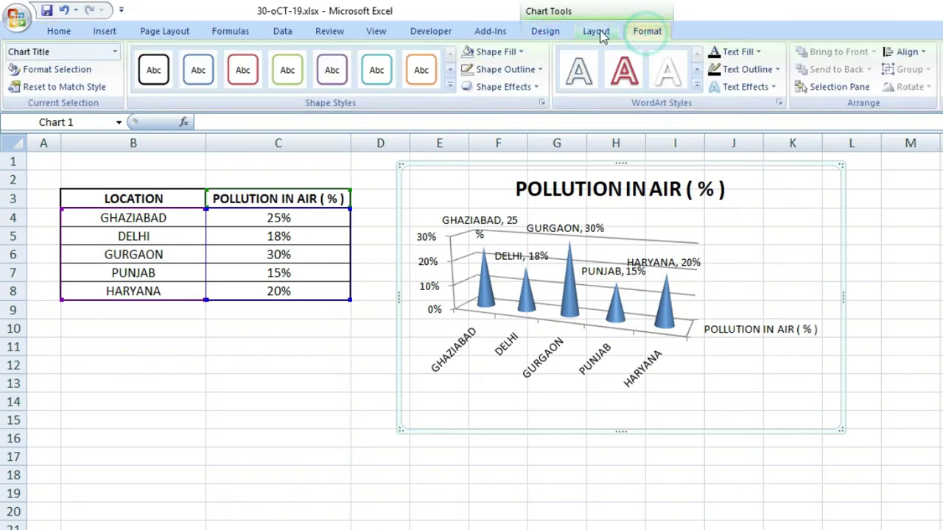
click(551, 30)
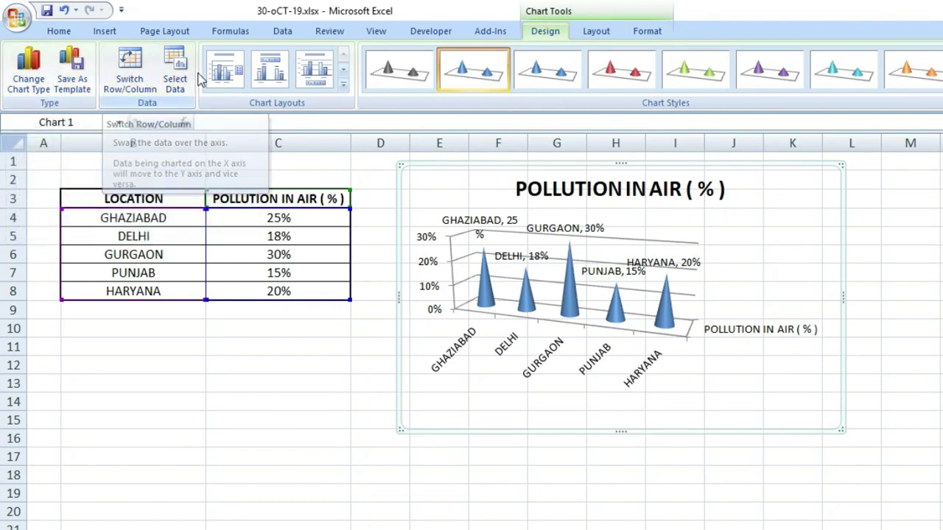
Step: Browse the chart layout and style galleries without applying any, then show the Layout settings
click(344, 85)
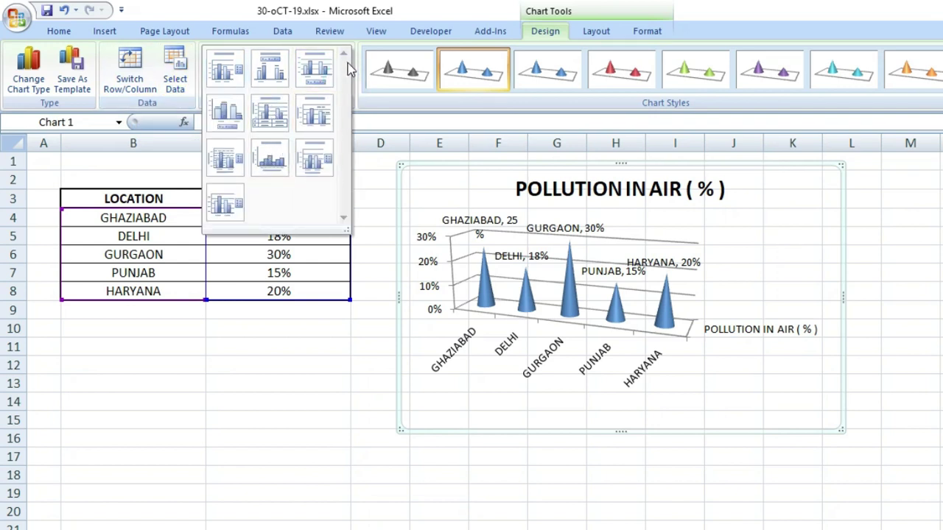
click(368, 107)
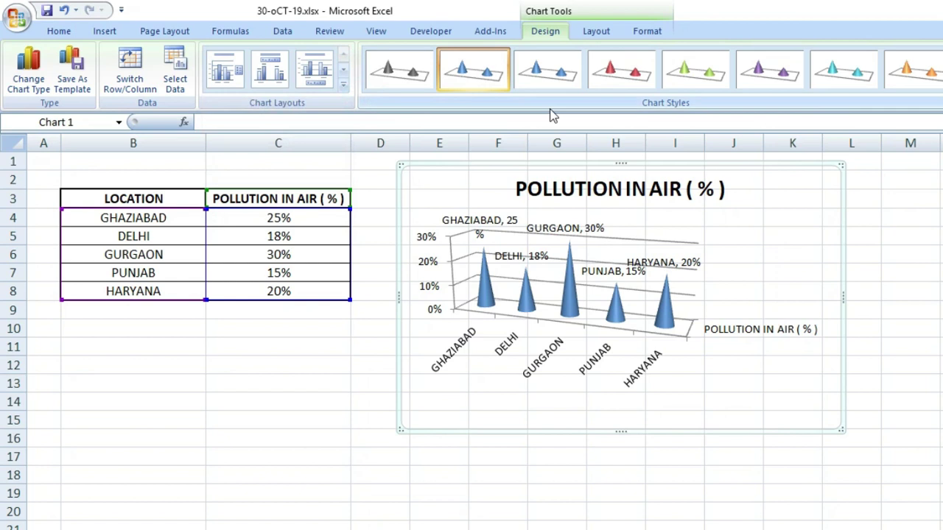
click(938, 86)
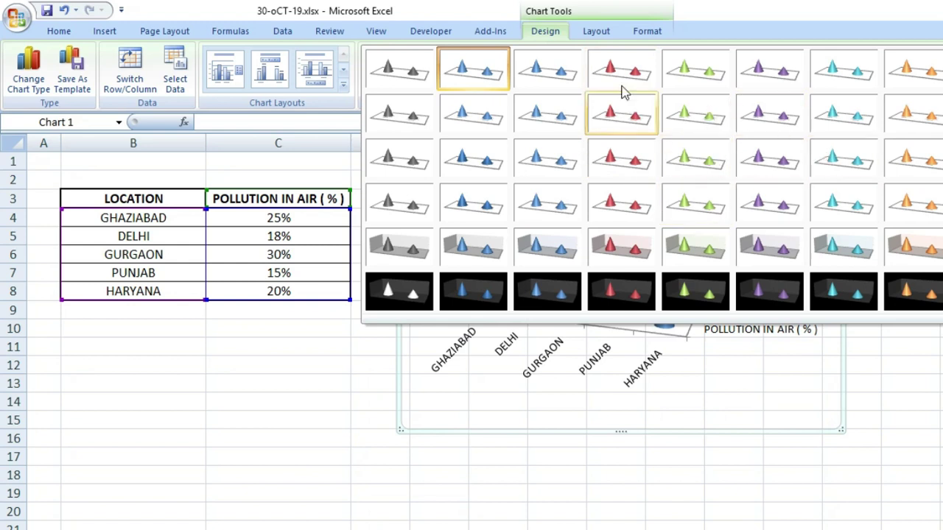
click(596, 33)
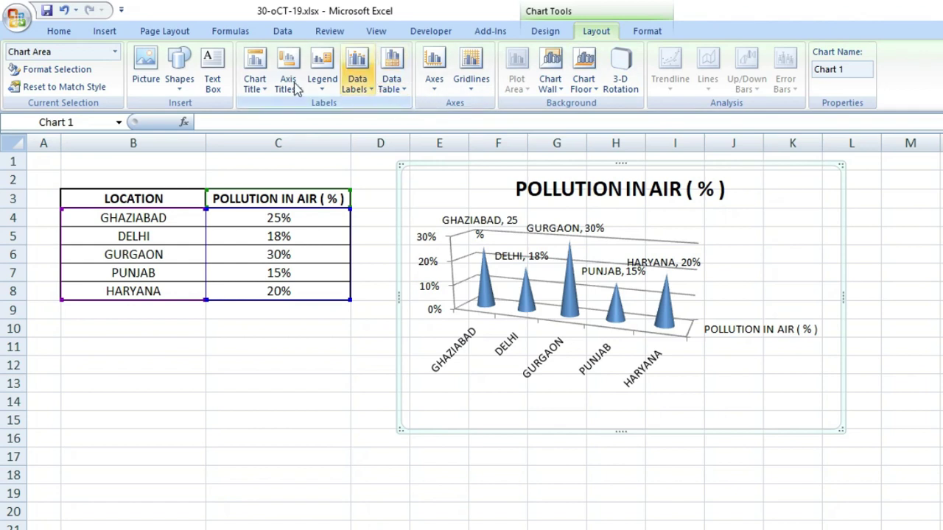
click(73, 69)
click(478, 149)
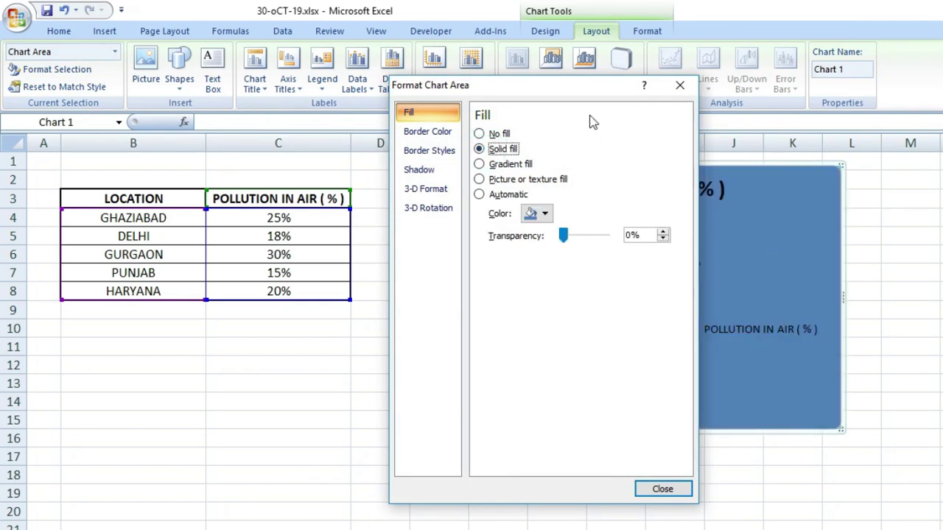
drag(560, 84, 256, 78)
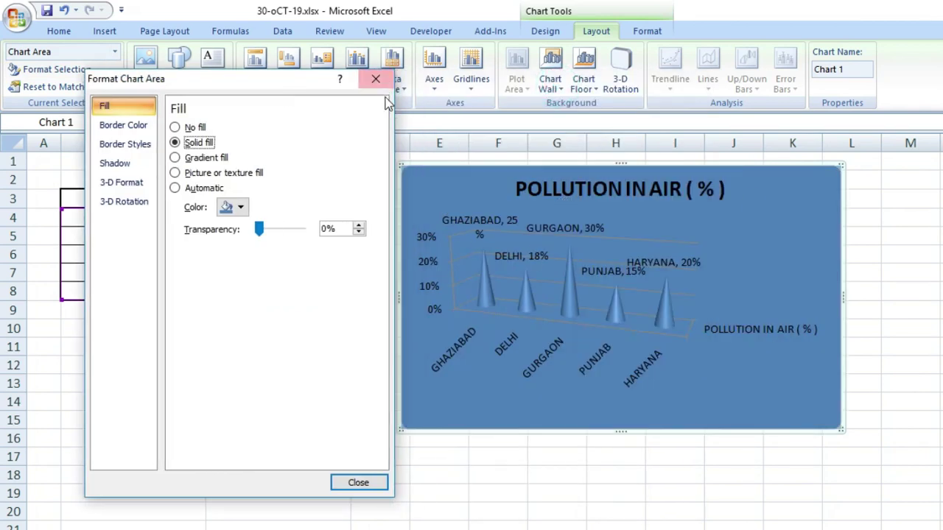
click(375, 79)
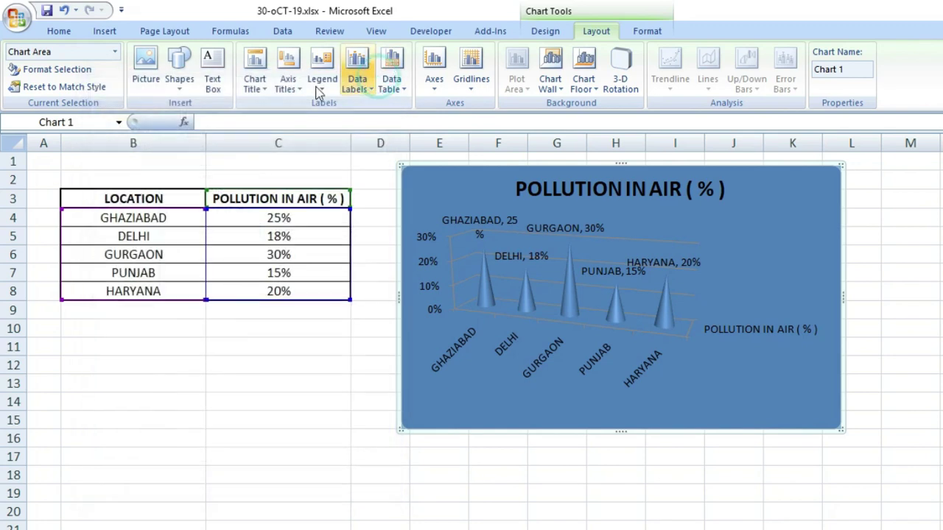
click(82, 71)
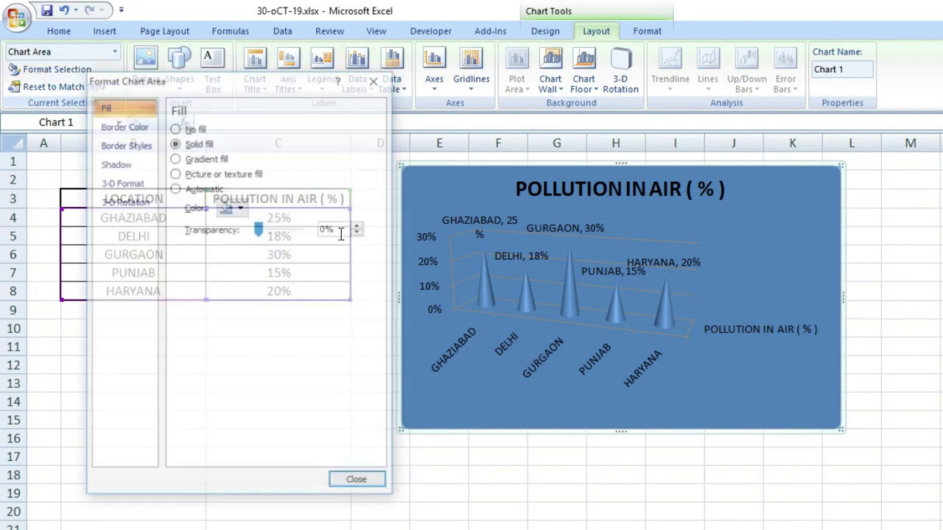
click(177, 127)
click(358, 483)
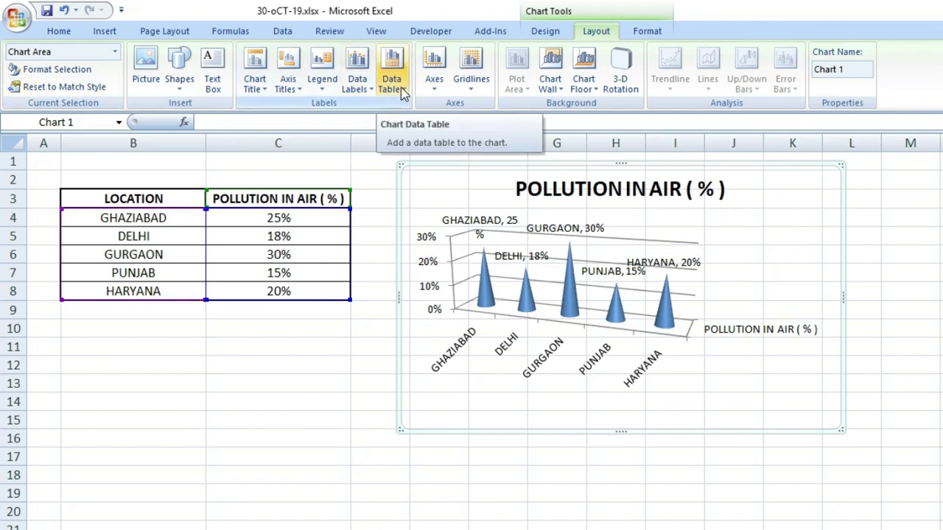
Step: Show a data table below the cones, enlarge the chart, and place it beside the table
click(405, 88)
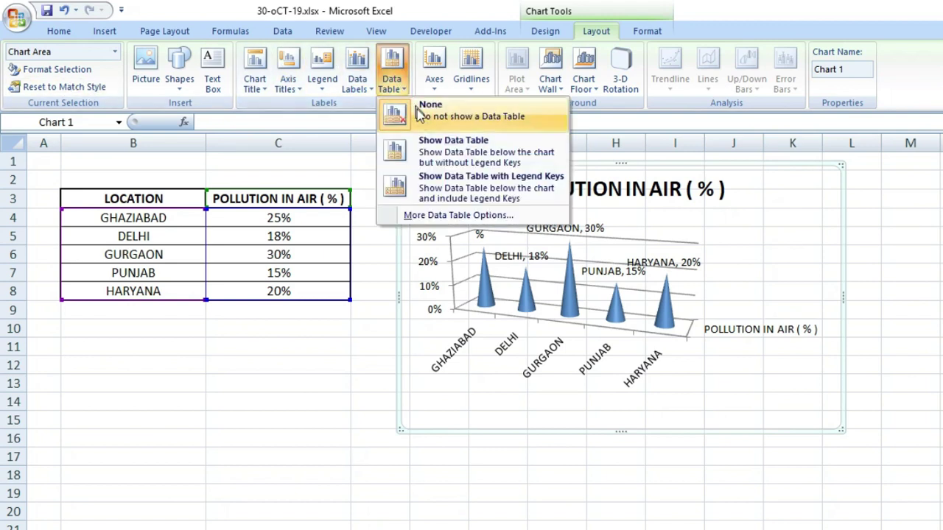
click(456, 152)
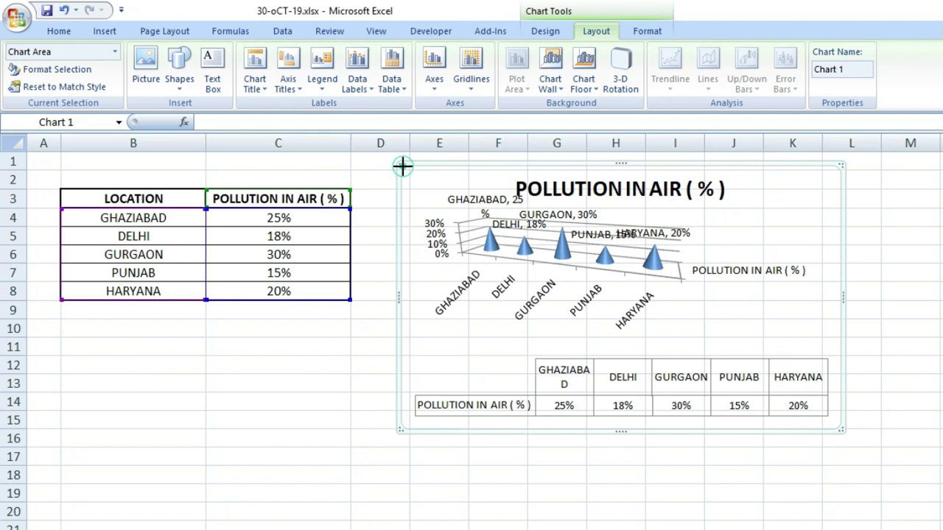
drag(402, 166, 251, 152)
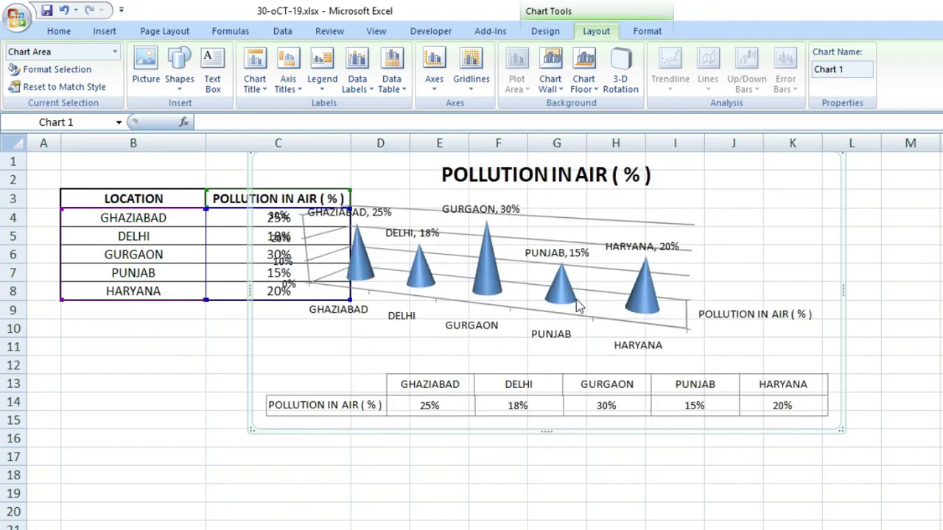
drag(806, 436, 828, 519)
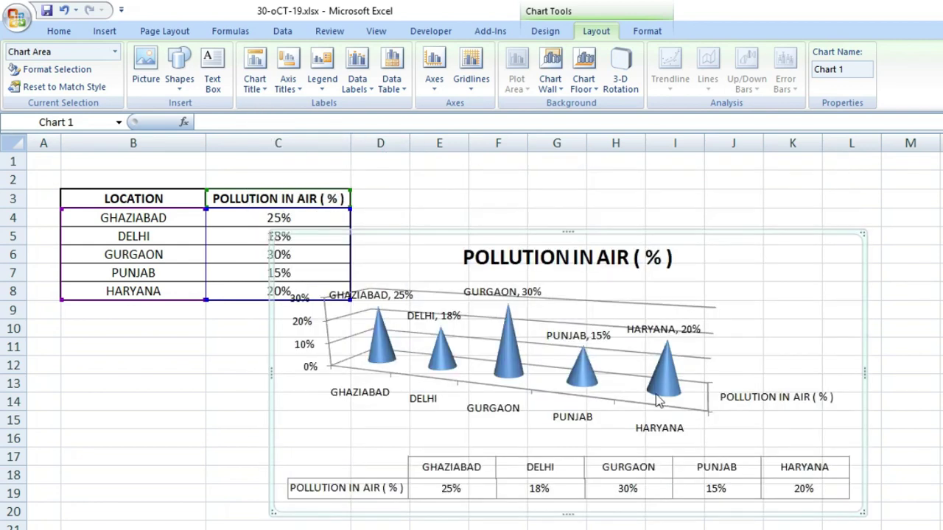
mouse_move(501, 238)
mouse_down()
mouse_move(626, 221)
mouse_move(779, 164)
mouse_up()
click(661, 232)
click(666, 243)
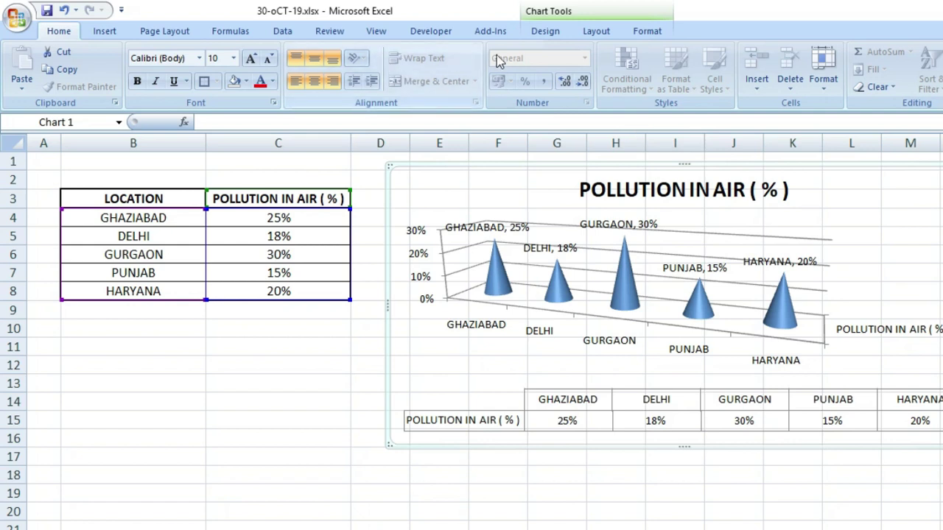
Step: Set the chart's data table to None, leaving axes and gridlines unchanged
click(595, 33)
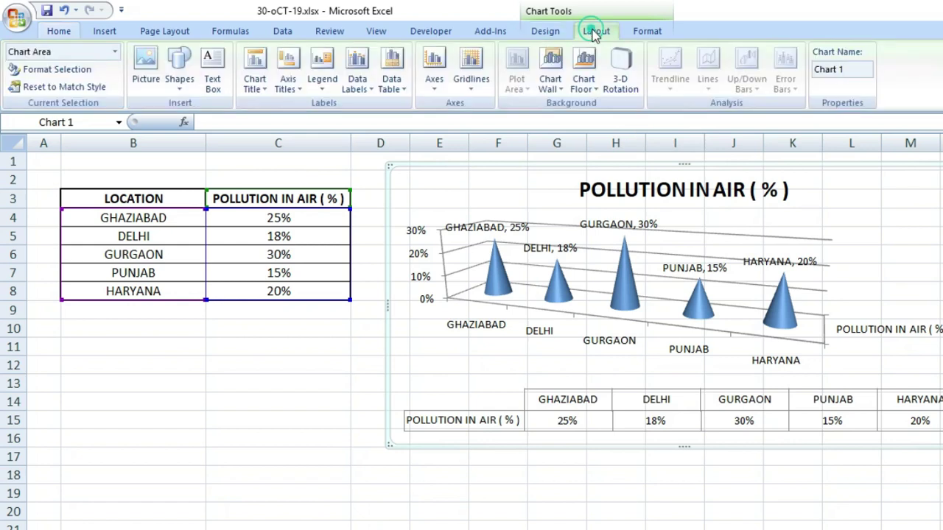
click(357, 80)
click(391, 81)
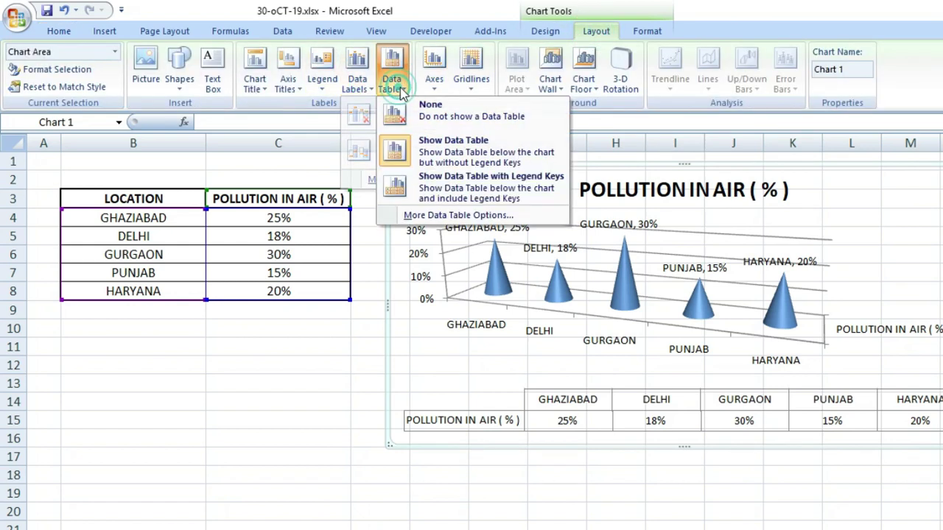
click(436, 120)
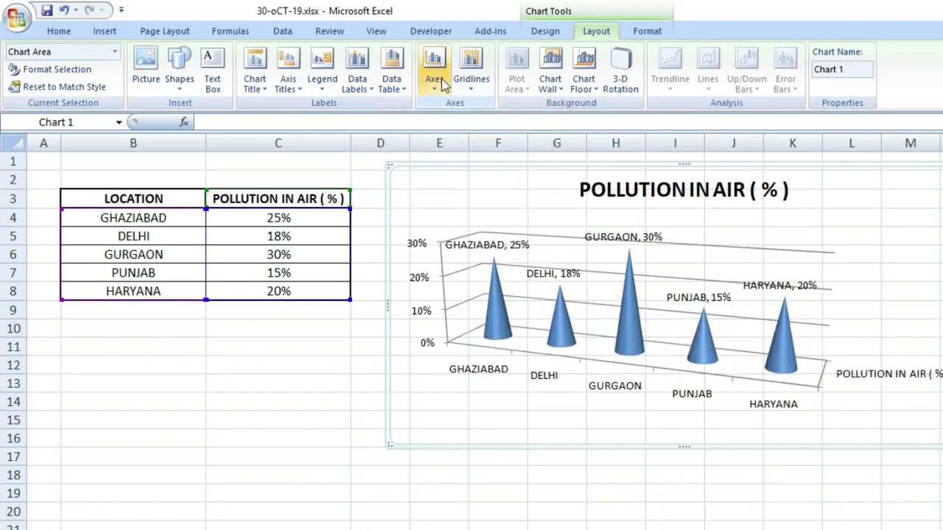
click(434, 81)
mouse_move(492, 106)
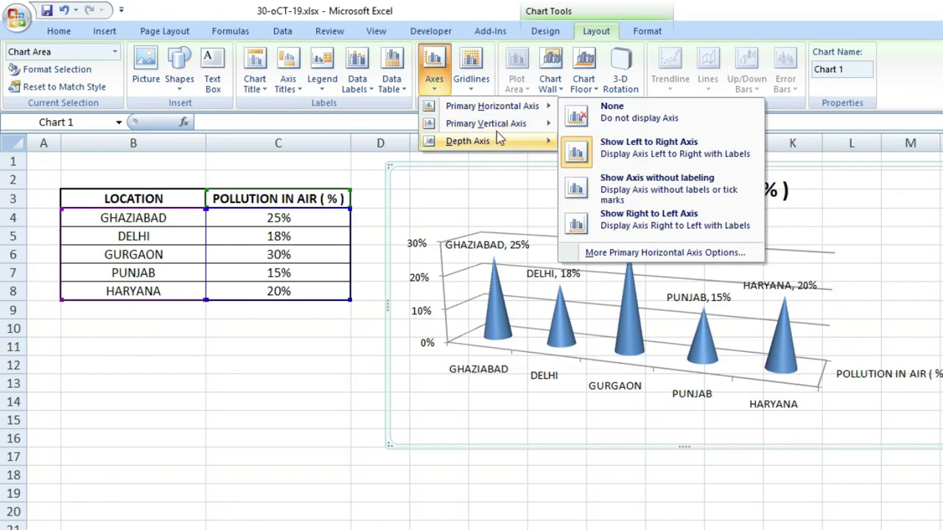
click(471, 86)
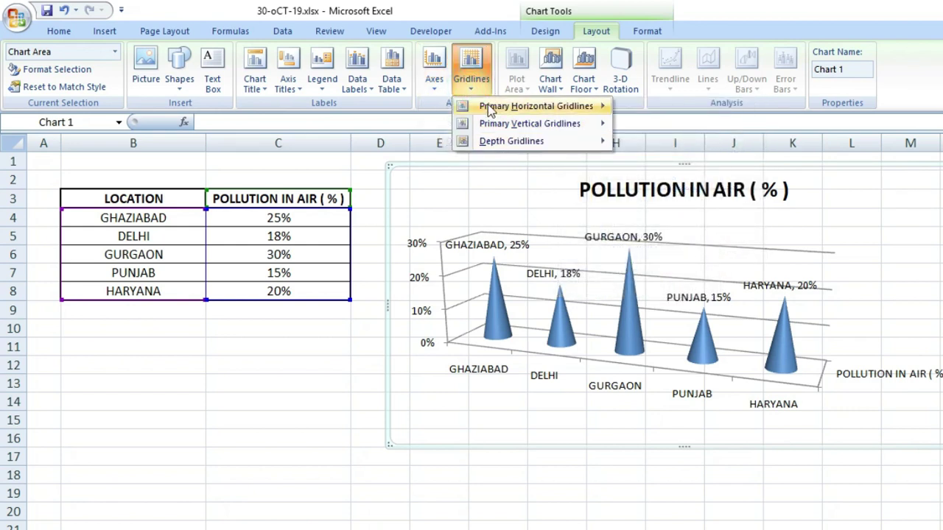
click(648, 37)
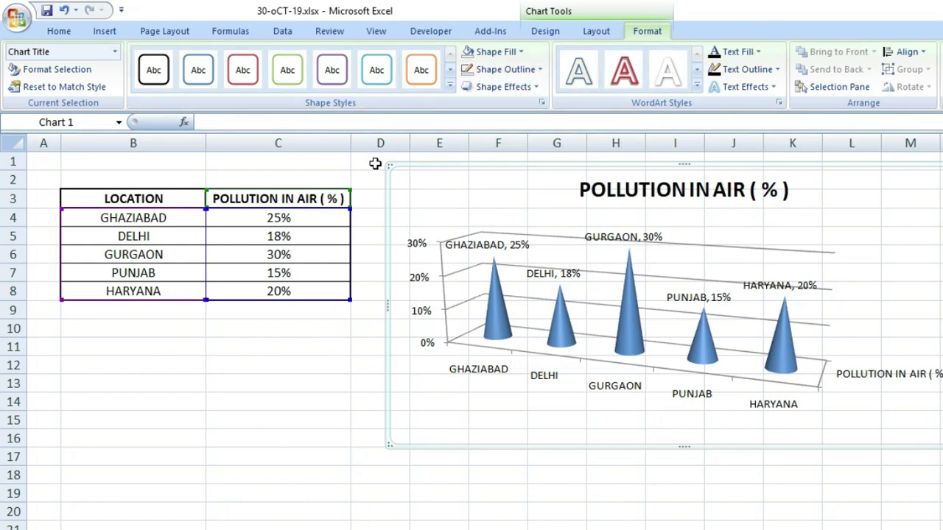
click(531, 191)
click(519, 51)
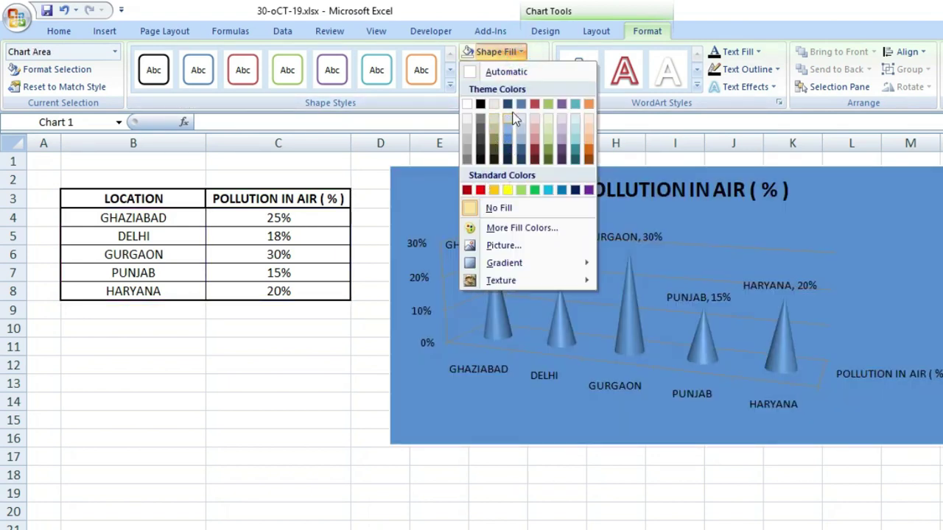
click(518, 53)
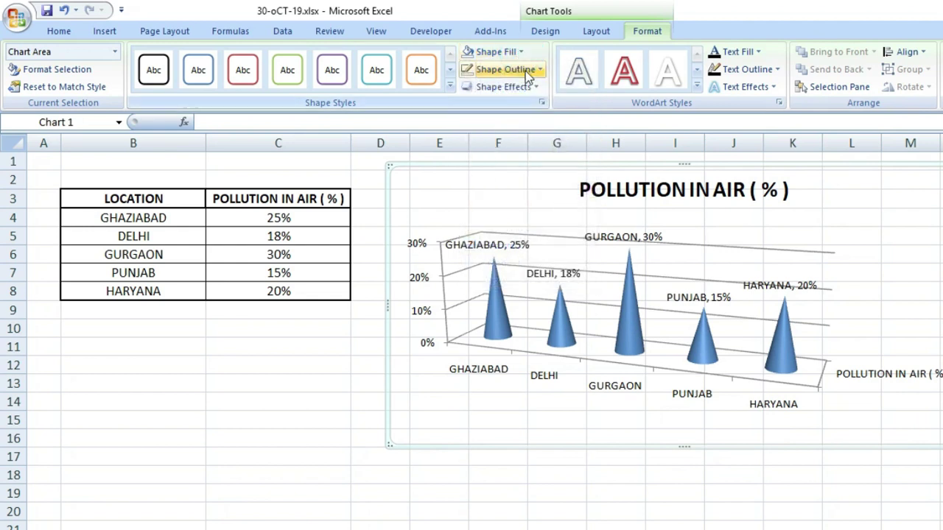
click(528, 69)
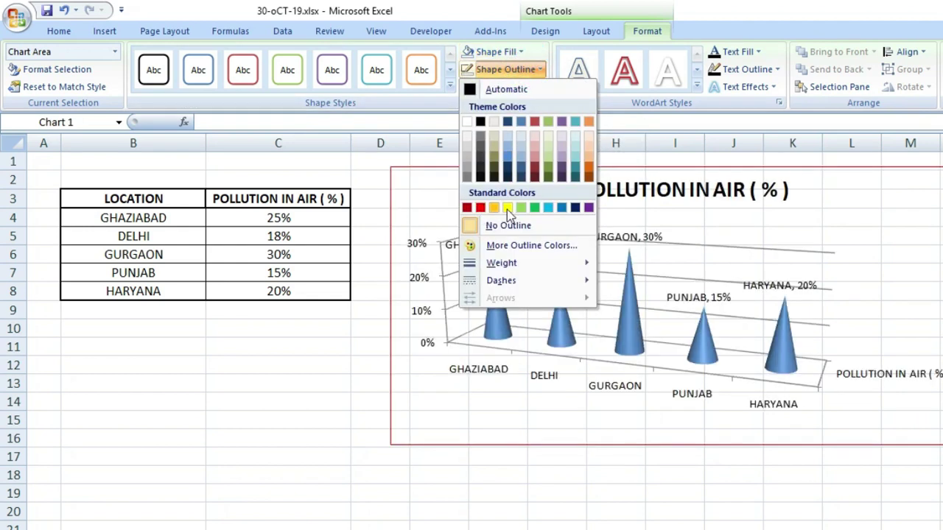
click(543, 70)
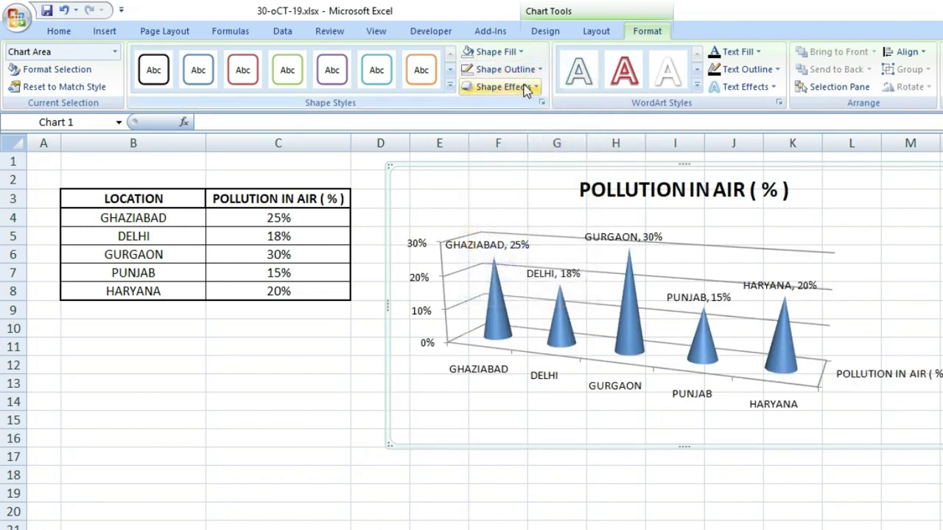
click(538, 85)
click(538, 87)
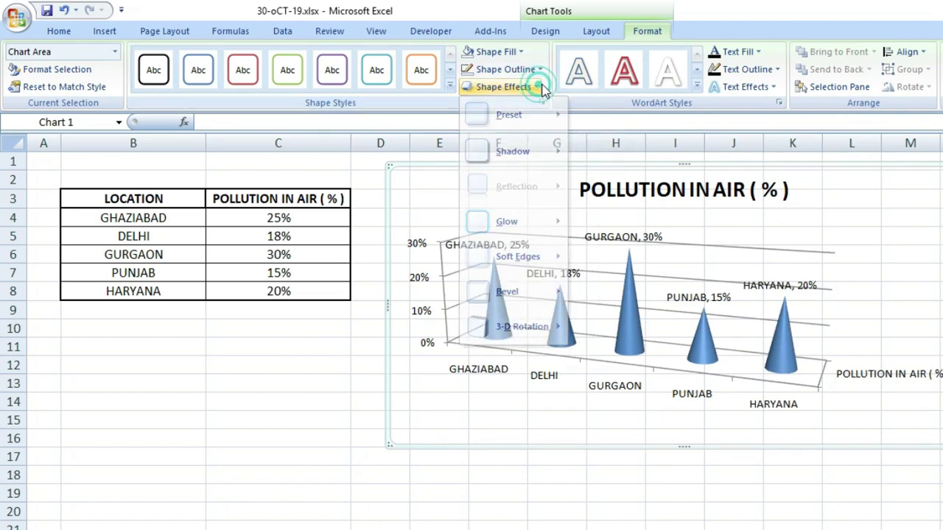
click(773, 87)
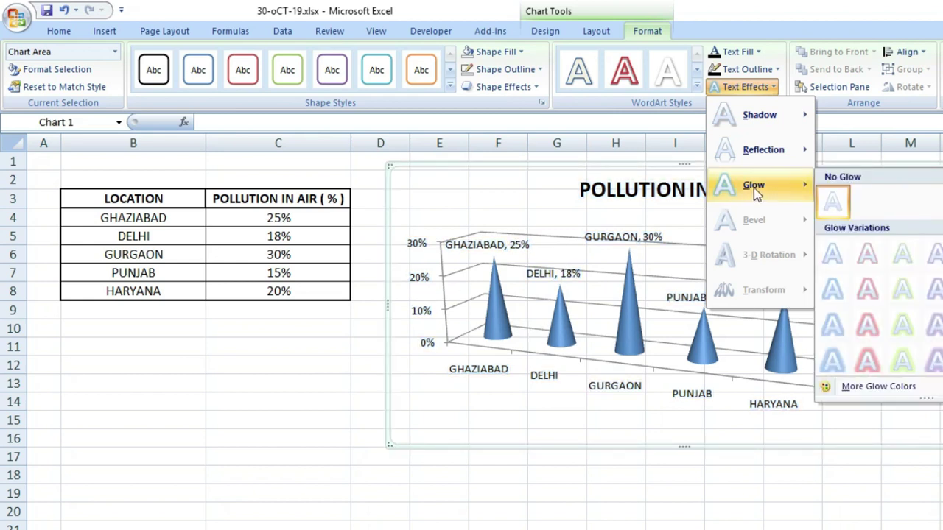
mouse_move(753, 185)
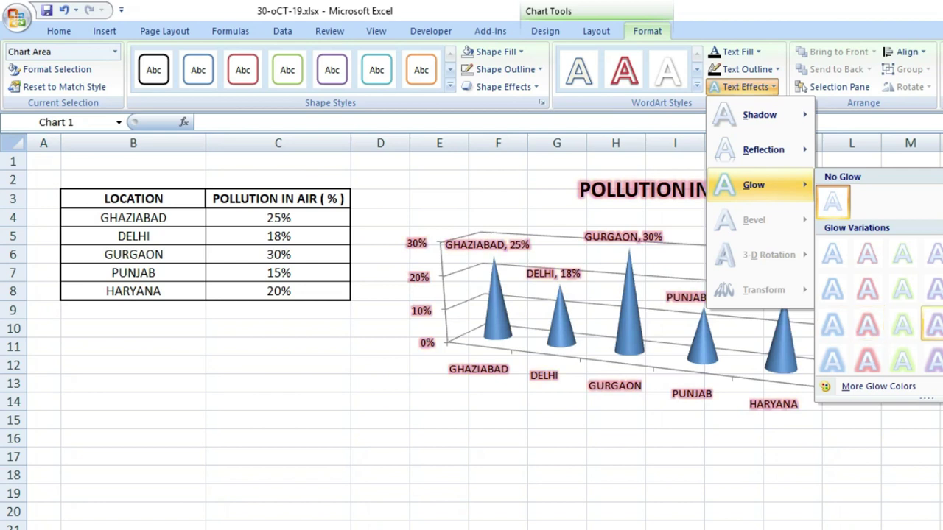
click(479, 182)
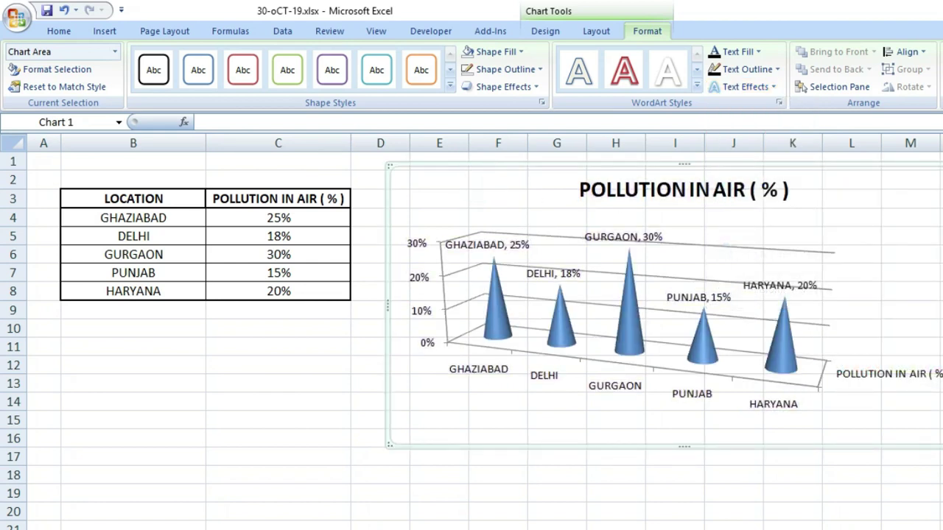
key(Escape)
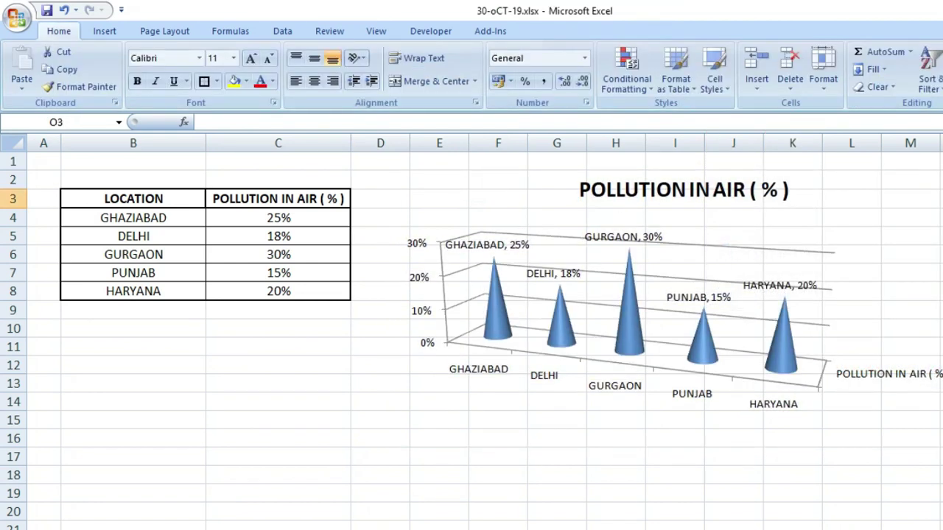